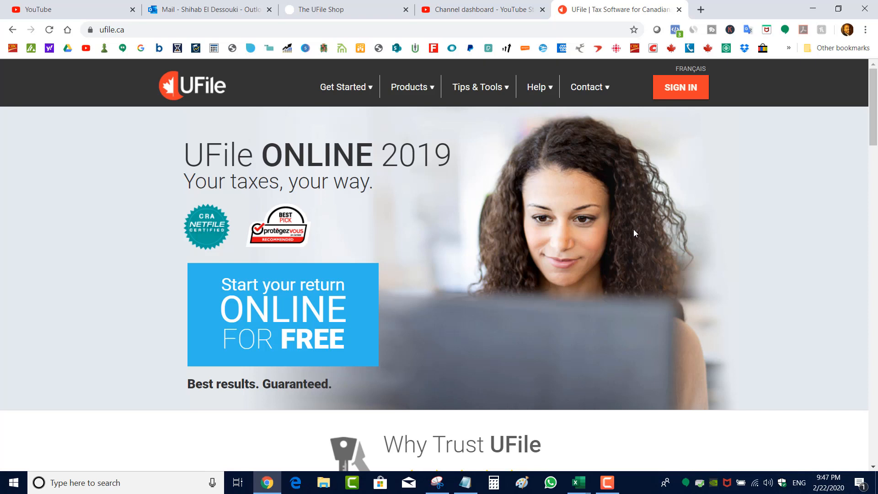
# Open the UFile Windows product page from the products list
pyautogui.click(410, 96)
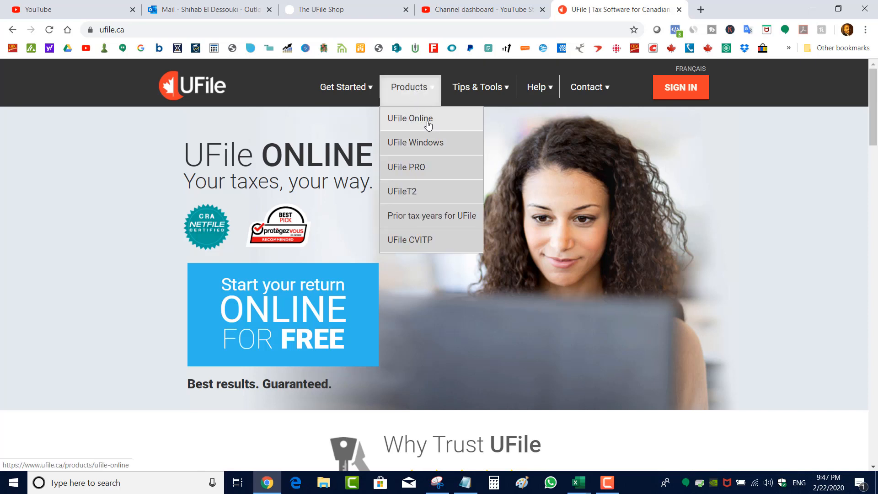
pyautogui.click(434, 144)
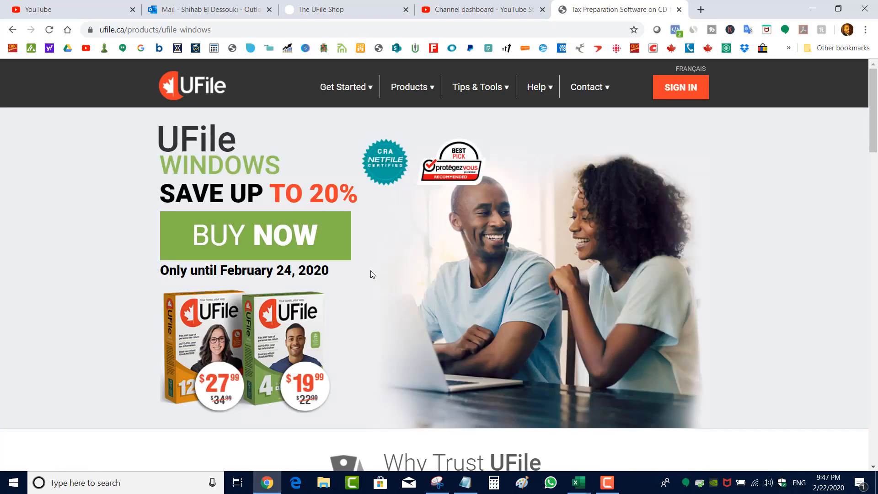
pyautogui.scroll(-4, 372, 274)
pyautogui.scroll(4, 372, 275)
# Buy UFile 12 for Windows - 2019 (download) by adding it to the cart and proceeding to checkout
pyautogui.click(271, 232)
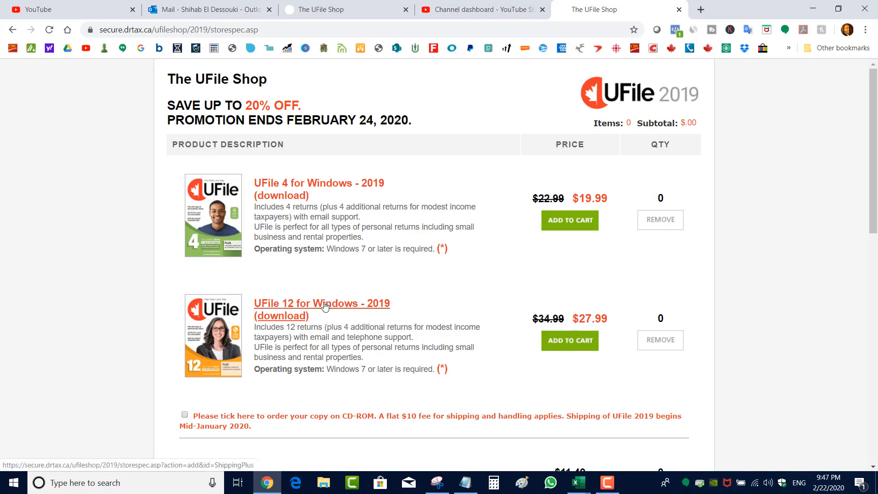
pyautogui.click(571, 340)
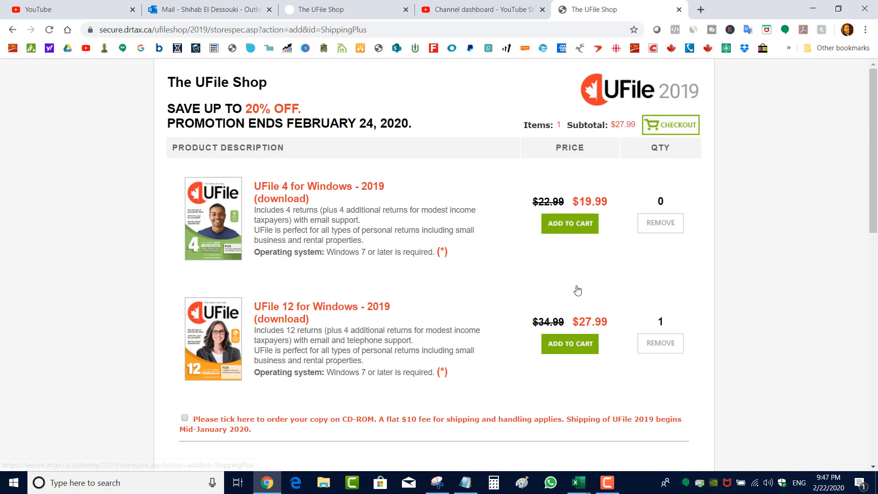
pyautogui.click(674, 123)
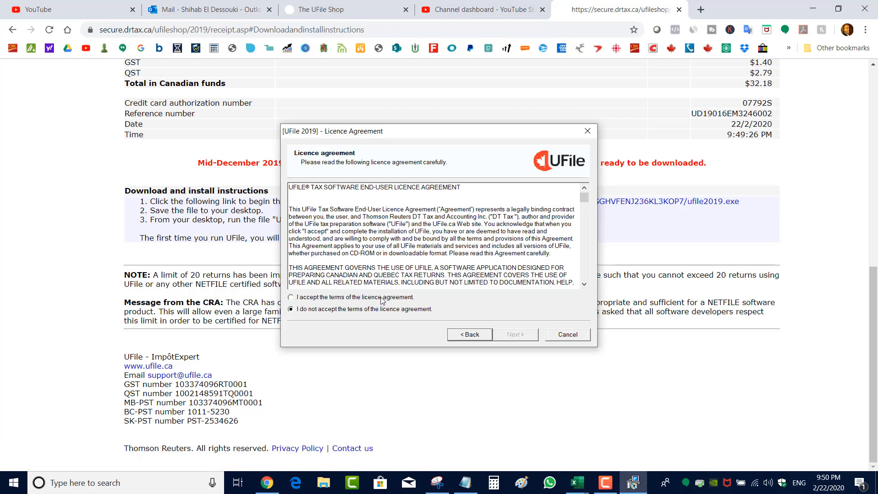
# Accept the terms of the UFile 2019 licence agreement and continue the installation
pyautogui.click(382, 298)
pyautogui.click(494, 339)
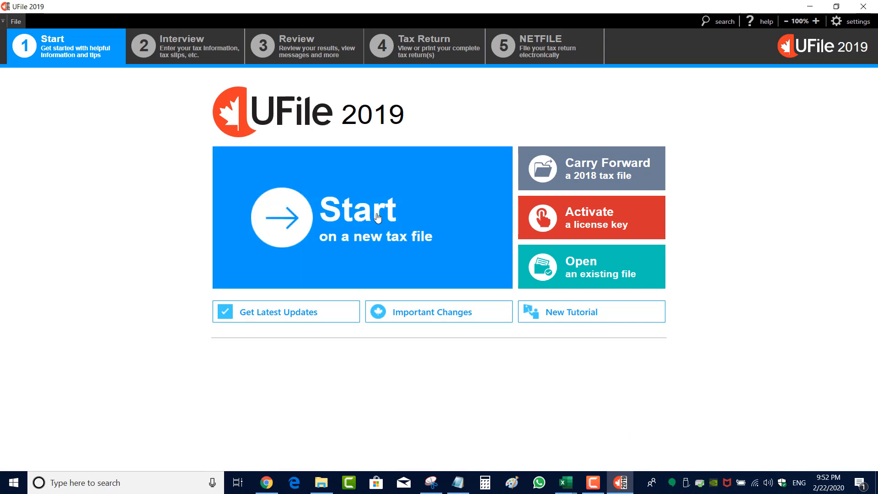
# Start a new tax file and enter the family head's name, social insurance number and date of birth
pyautogui.click(377, 217)
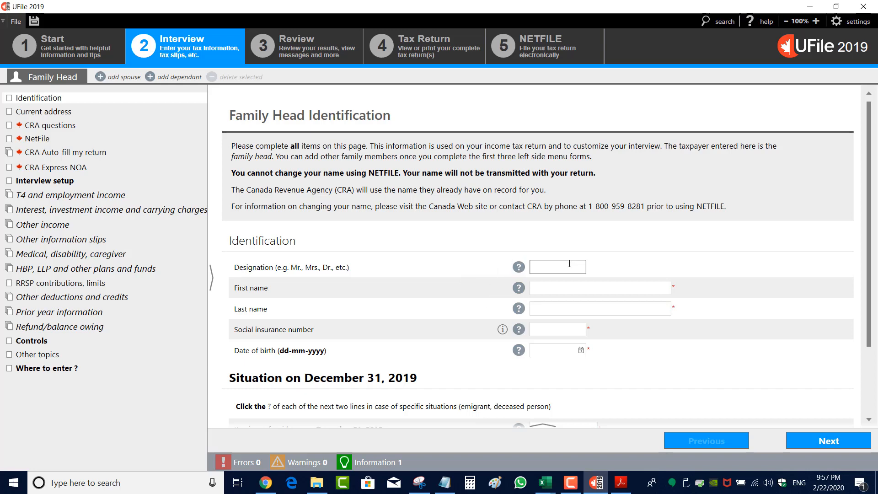
pyautogui.click(555, 268)
pyautogui.click(558, 288)
pyautogui.scroll(-1, 554, 302)
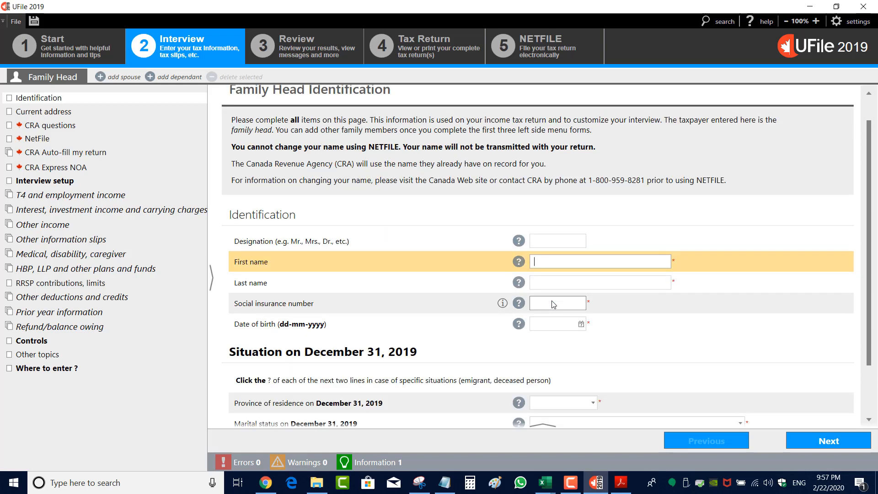
pyautogui.click(554, 304)
pyautogui.scroll(1, 553, 305)
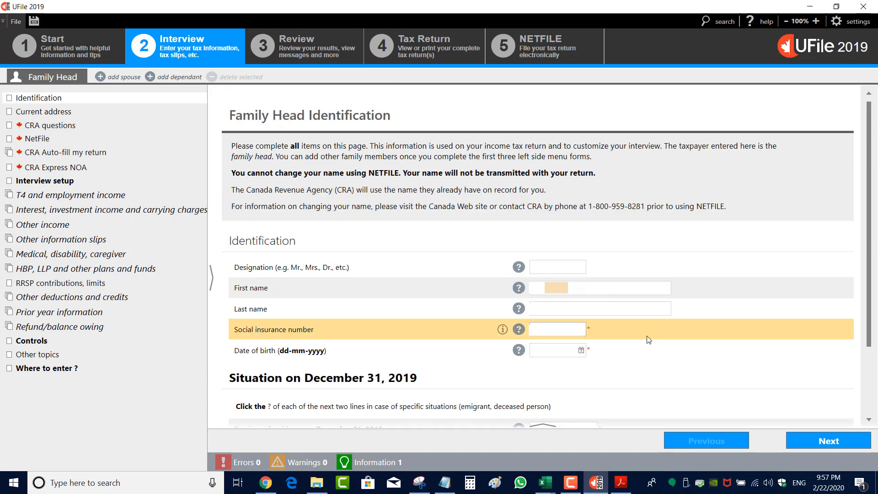
pyautogui.click(538, 349)
# Set the province of residence on December 31, 2019 to Quebec and choose the marital status
pyautogui.scroll(-3, 581, 342)
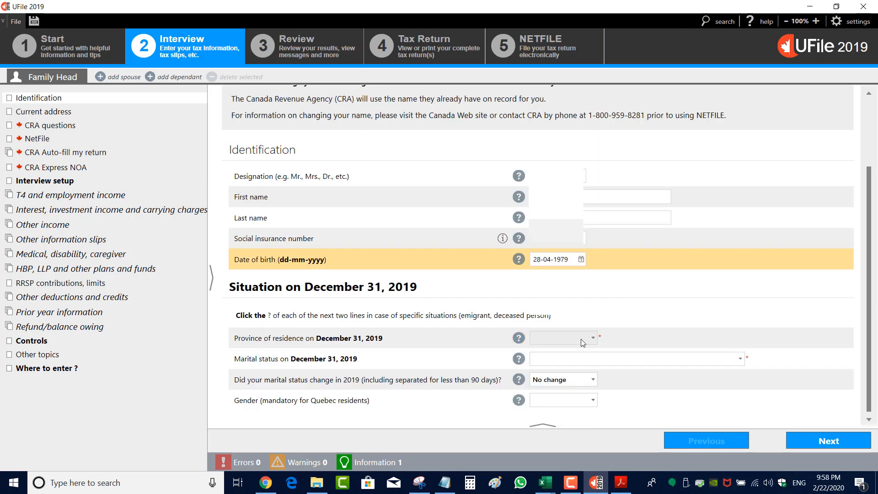
pyautogui.click(559, 358)
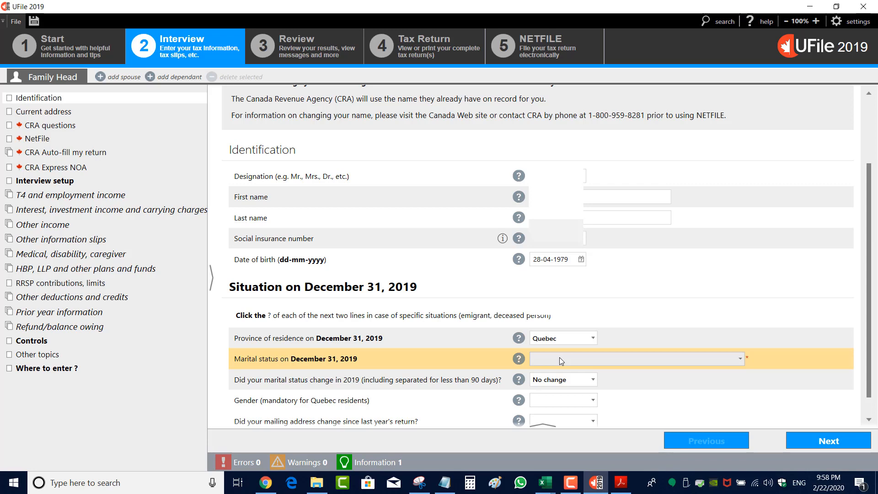
pyautogui.click(560, 360)
pyautogui.click(560, 386)
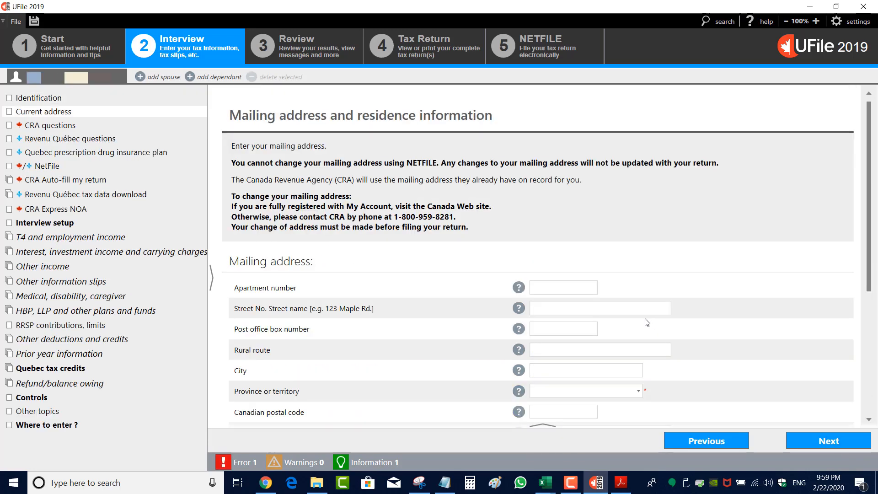
# Complete the mailing address page and continue to the CRA questions
pyautogui.click(559, 286)
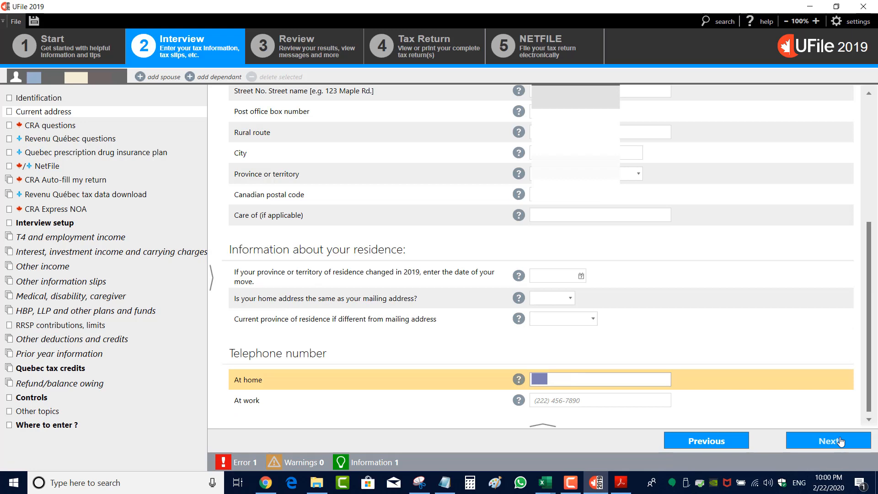
pyautogui.click(840, 441)
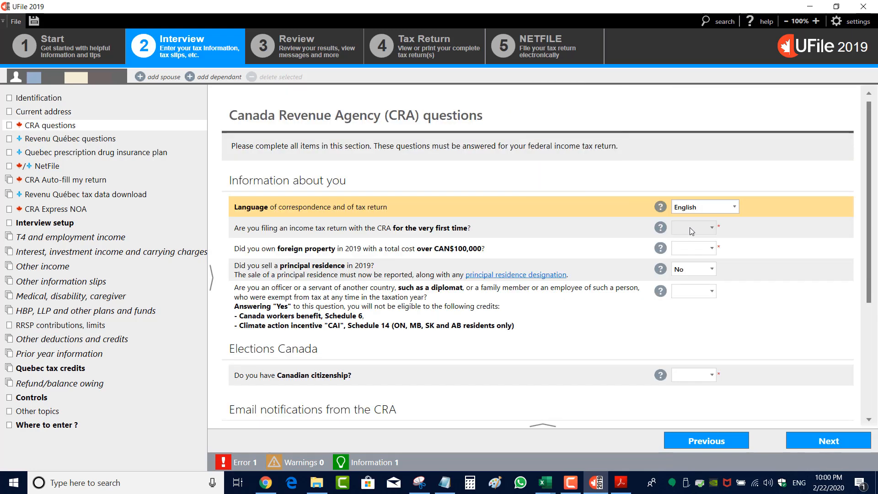
# Answer No to filing with the CRA for the first time and to owning foreign property over CAN$100,000
pyautogui.click(689, 227)
pyautogui.click(691, 257)
pyautogui.click(691, 250)
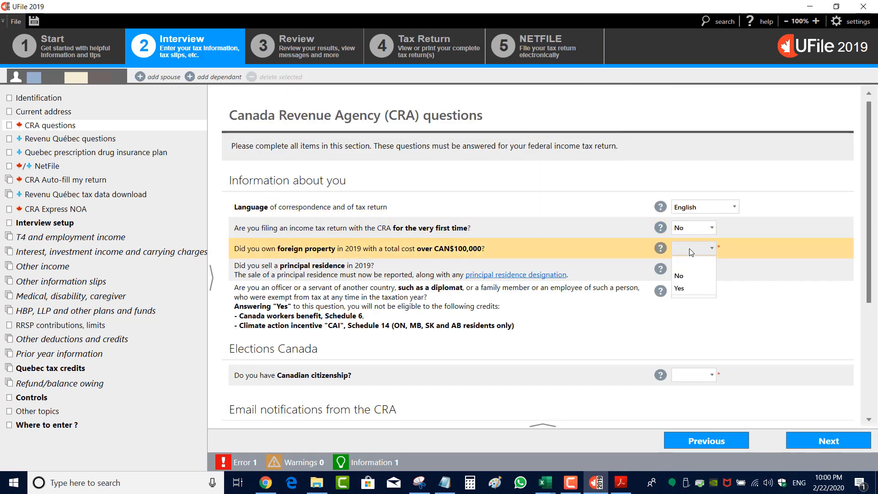
pyautogui.click(689, 273)
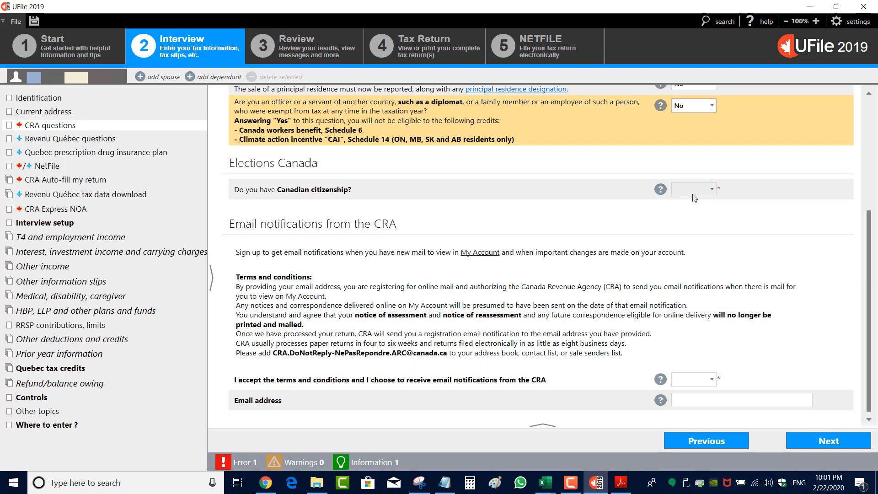
# Answer the remaining CRA questions and confirm Yes that the provided email address is correct
pyautogui.click(693, 190)
pyautogui.click(686, 215)
pyautogui.click(691, 400)
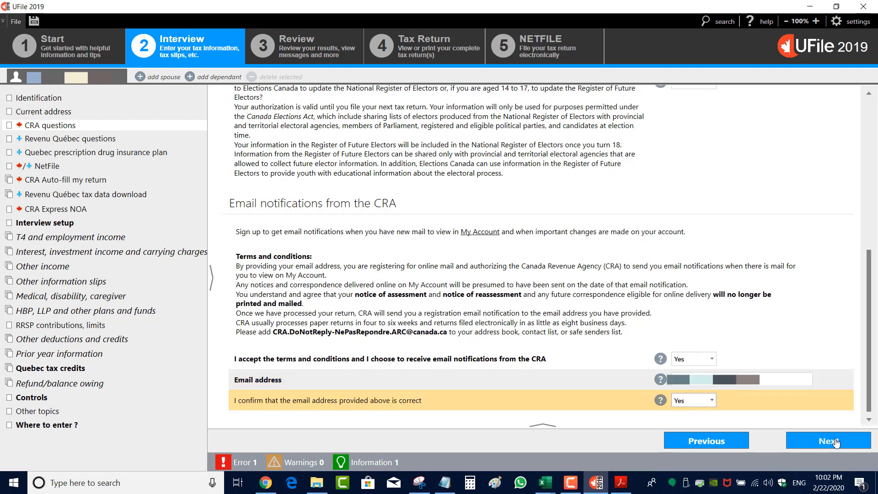
# Continue past the CRA and Revenu Québec question pages to the interview setup
pyautogui.click(831, 442)
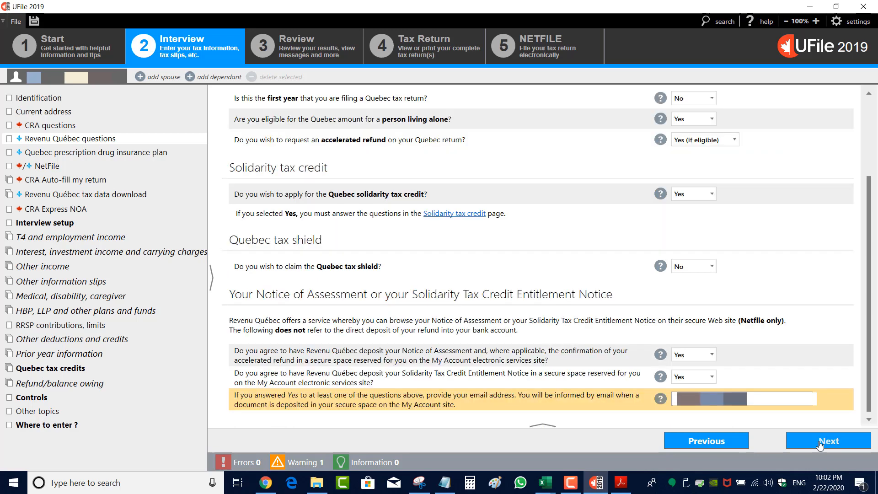
pyautogui.click(820, 443)
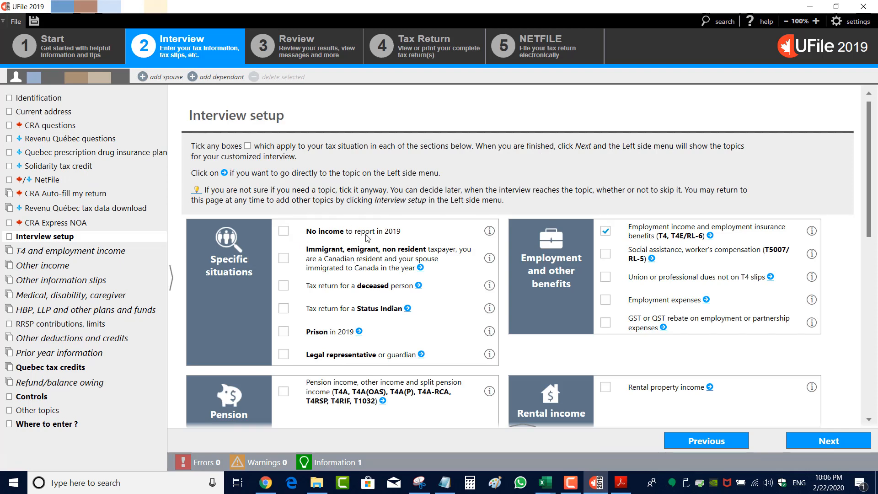
# Review the ticked topics across the interview setup sections and continue to T4 and employment income
pyautogui.scroll(-3, 334, 258)
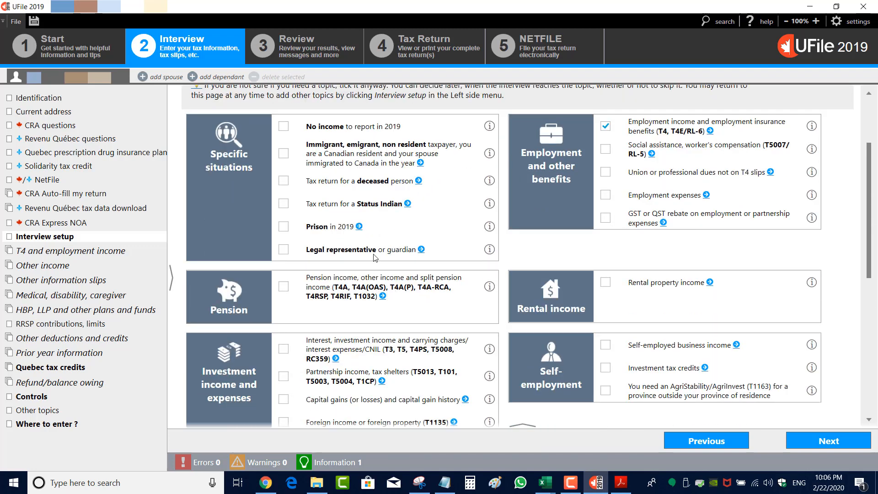
pyautogui.scroll(-2, 373, 294)
pyautogui.scroll(4, 373, 294)
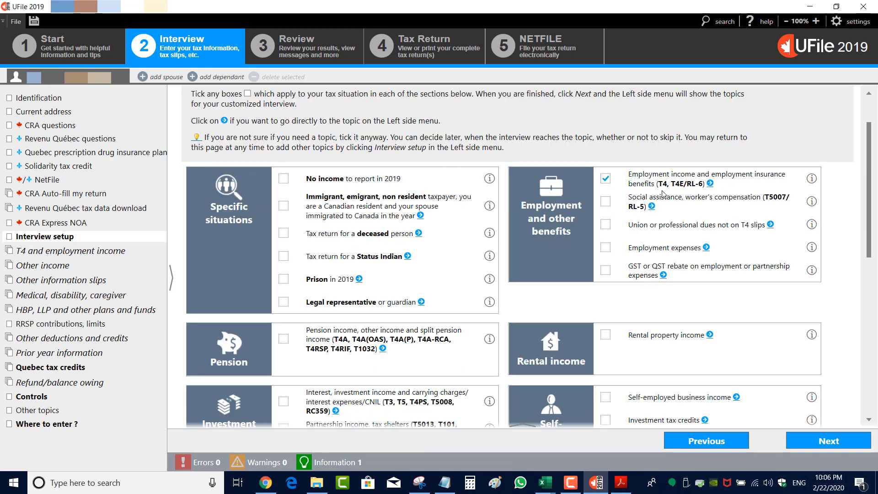
pyautogui.scroll(-3, 608, 260)
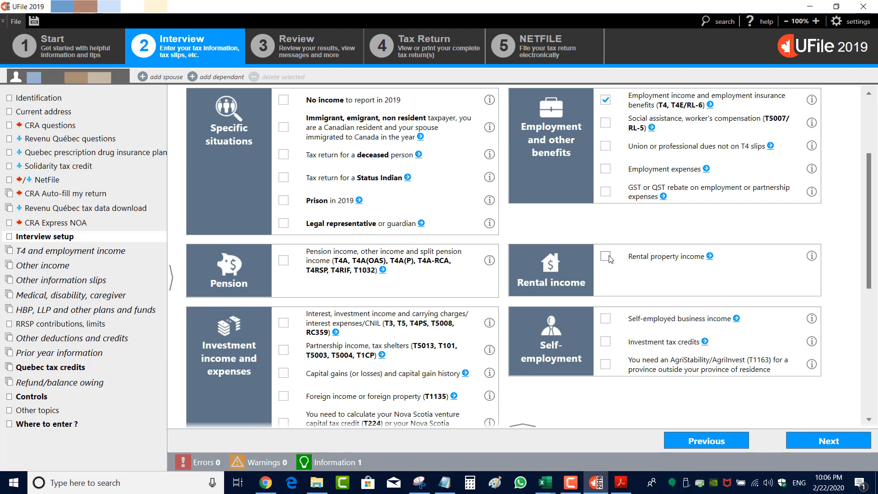
pyautogui.scroll(-1, 374, 311)
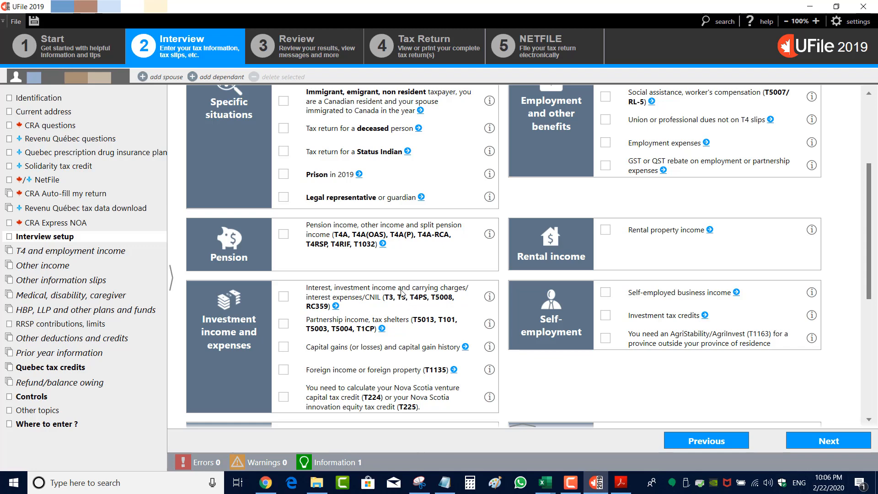
pyautogui.scroll(-2, 366, 261)
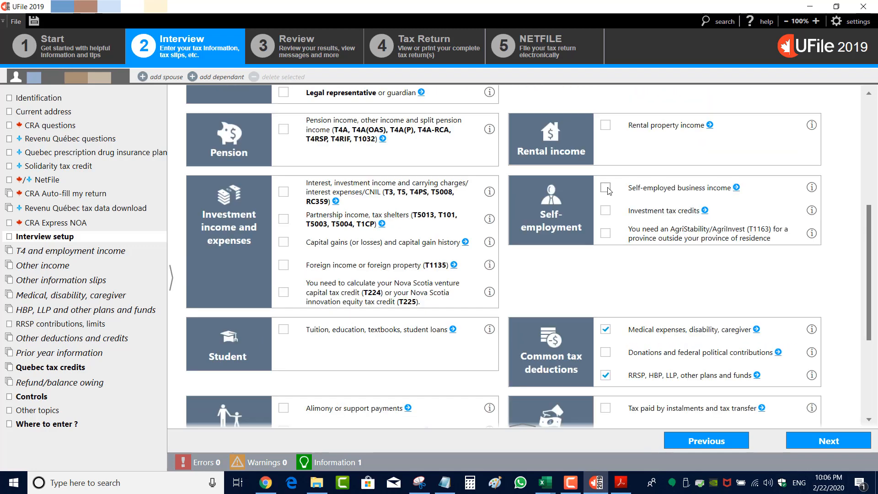
pyautogui.scroll(-2, 610, 203)
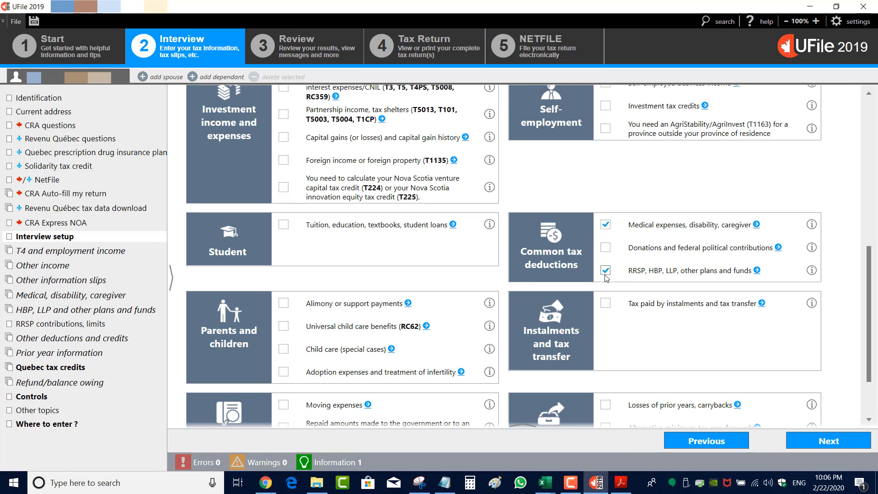
pyautogui.scroll(-2, 526, 292)
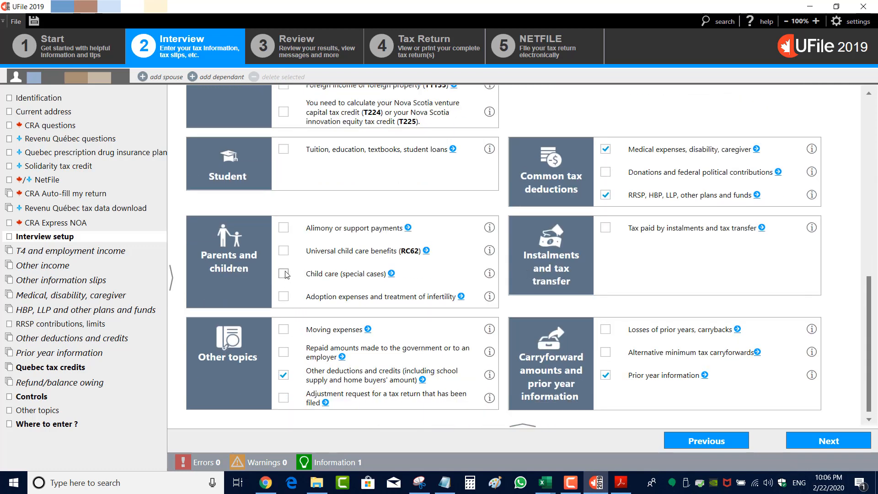
pyautogui.scroll(2, 287, 276)
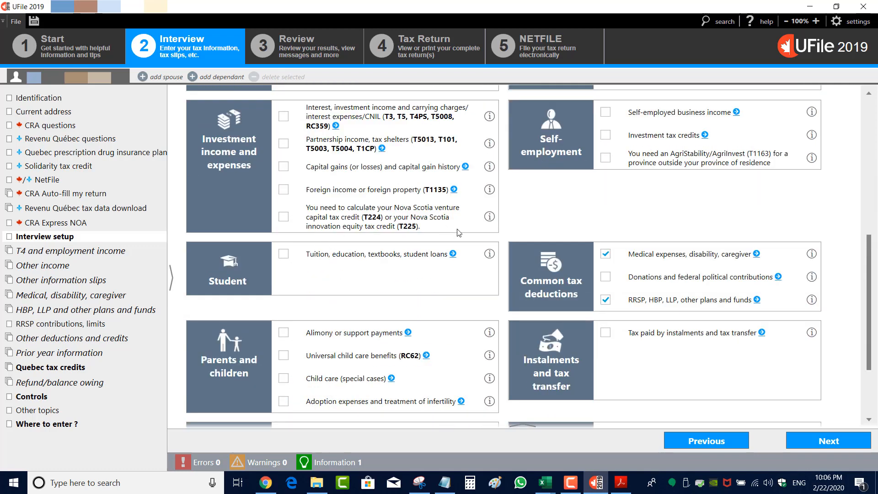
pyautogui.scroll(3, 359, 285)
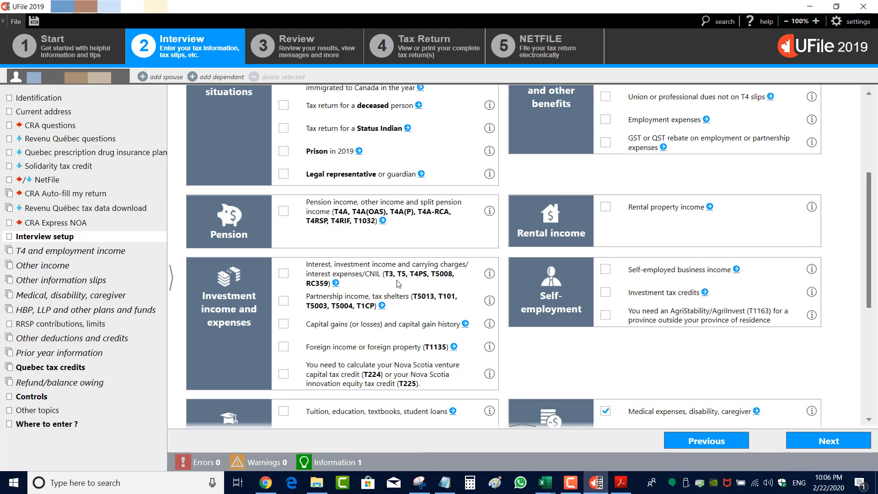
pyautogui.scroll(4, 399, 285)
pyautogui.click(819, 443)
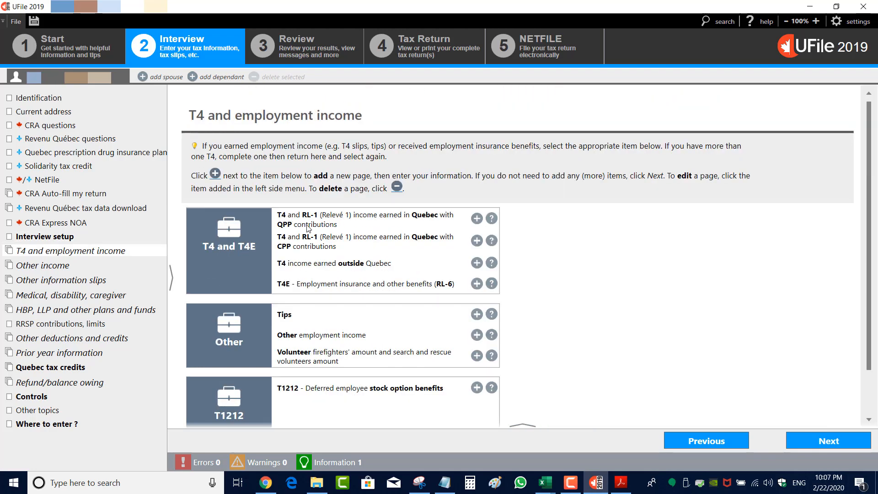
# Add a T4 and RL-1 income slip for income earned in Quebec with QPP contributions
pyautogui.click(477, 220)
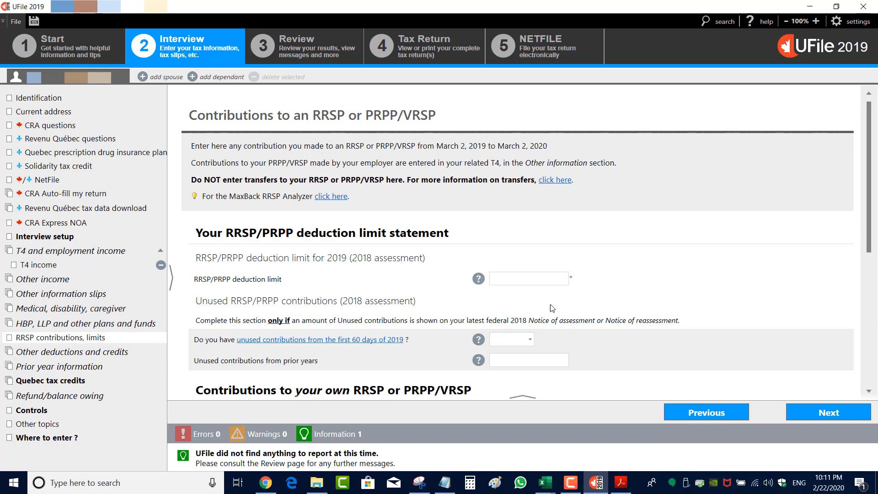
pyautogui.scroll(-1, 526, 284)
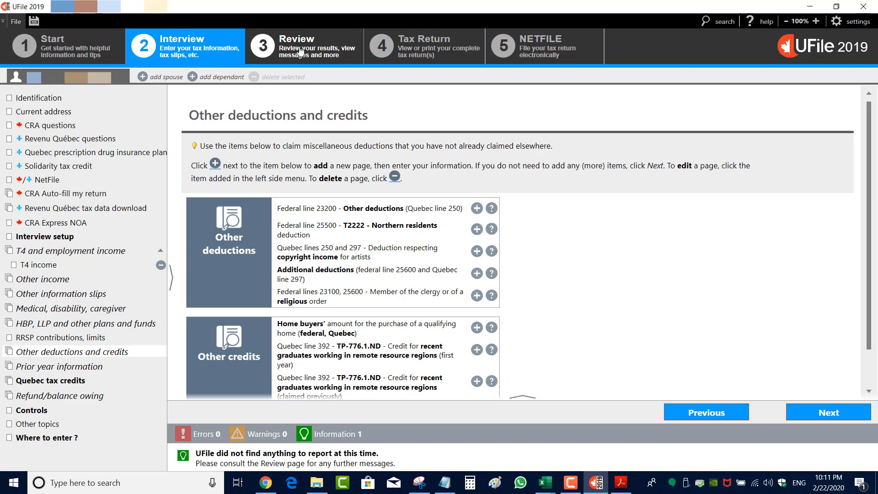
# Open the review of the calculated return and its federal summary
pyautogui.click(300, 52)
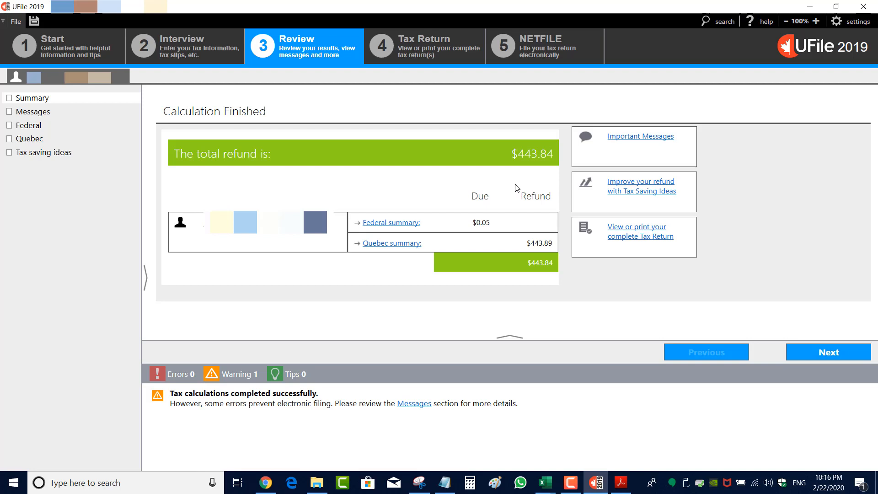
pyautogui.click(468, 222)
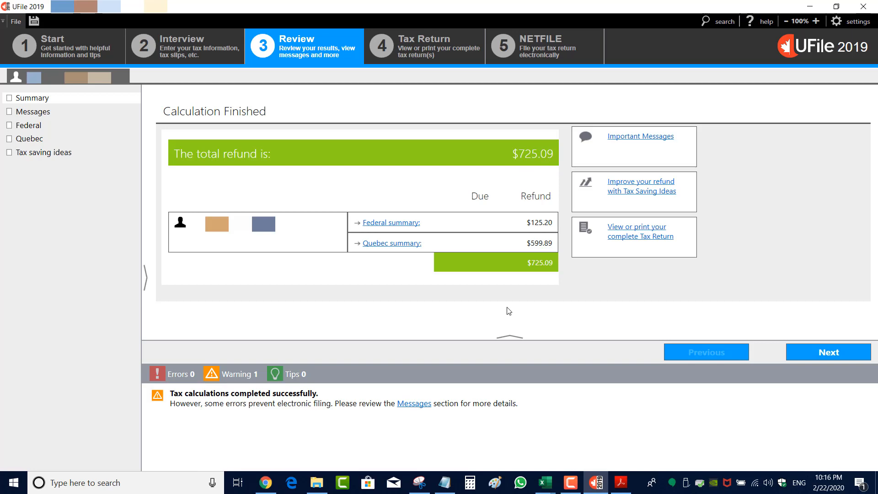
# Check the 2020 federal tax rates page in the browser, highlighting the 15% bracket, and return to the review summary
pyautogui.click(265, 482)
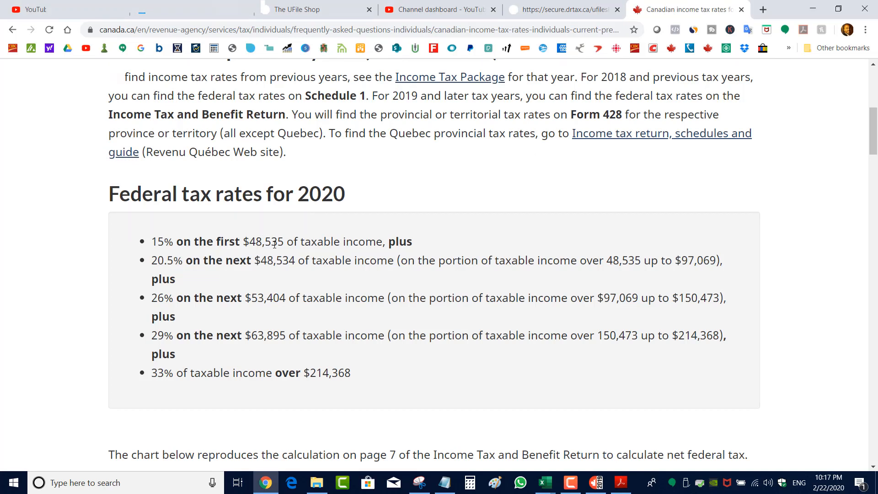
pyautogui.moveTo(151, 241); pyautogui.dragTo(169, 241)
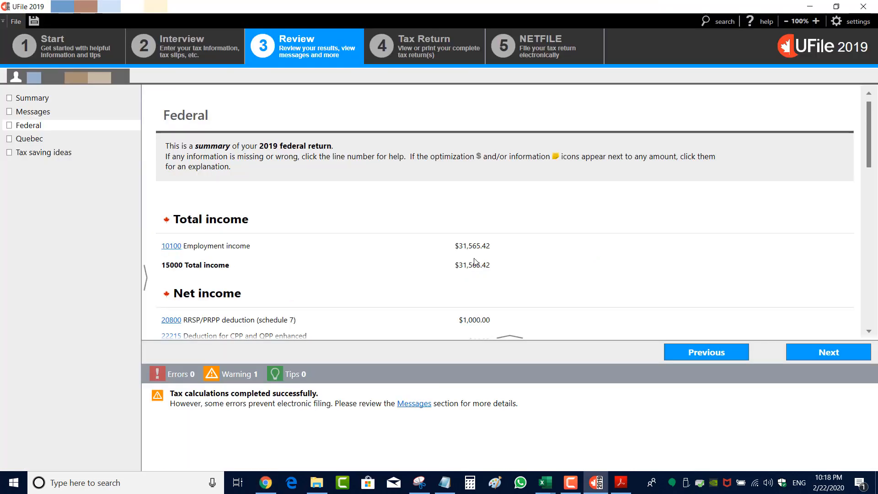
pyautogui.click(51, 97)
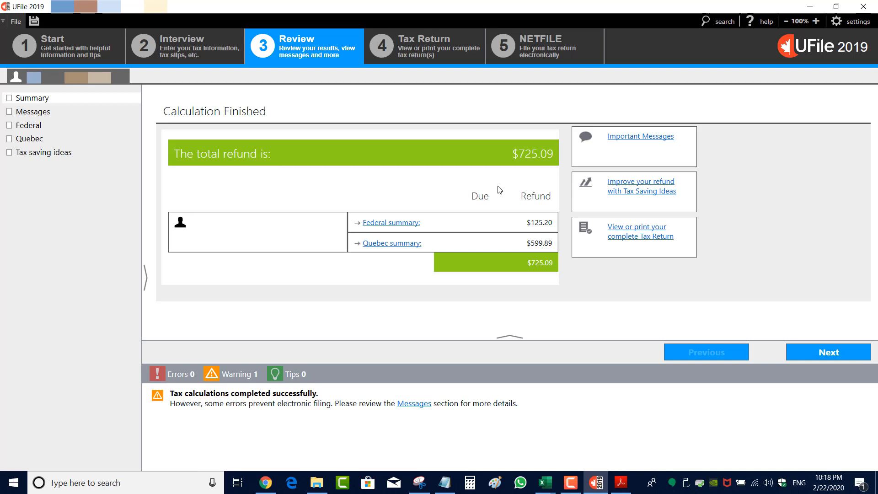